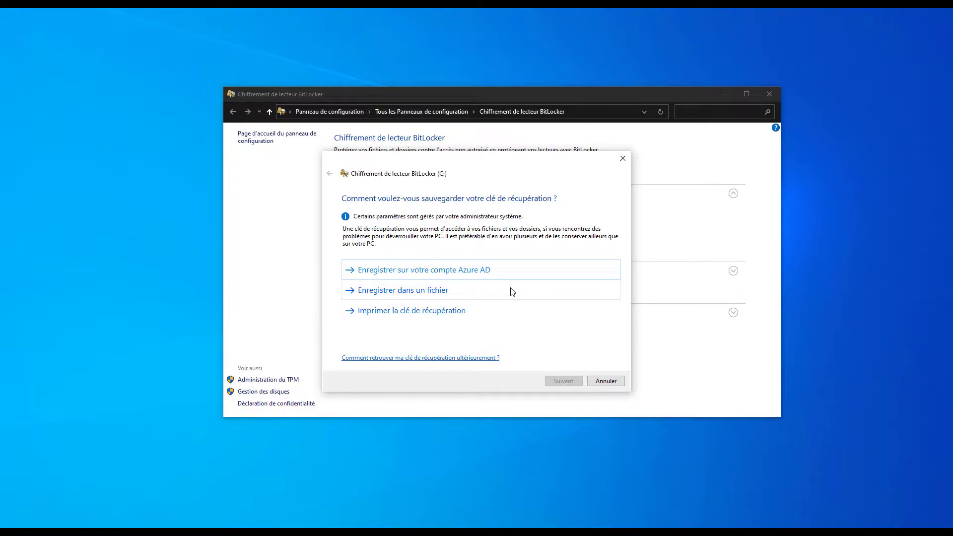
# Step: Choose to save the BitLocker recovery key to a file and try storing it on the OS (C:) drive
pyautogui.click(399, 298)
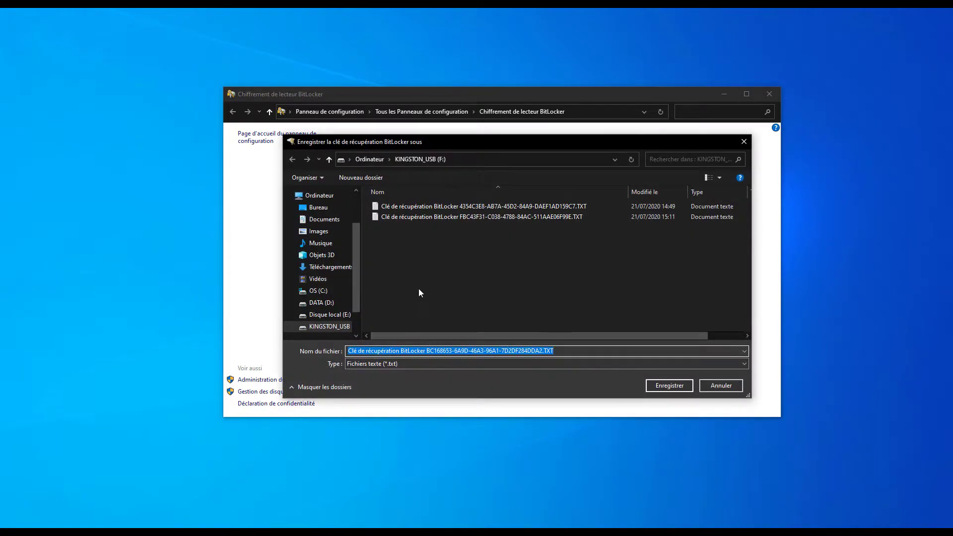
pyautogui.click(320, 290)
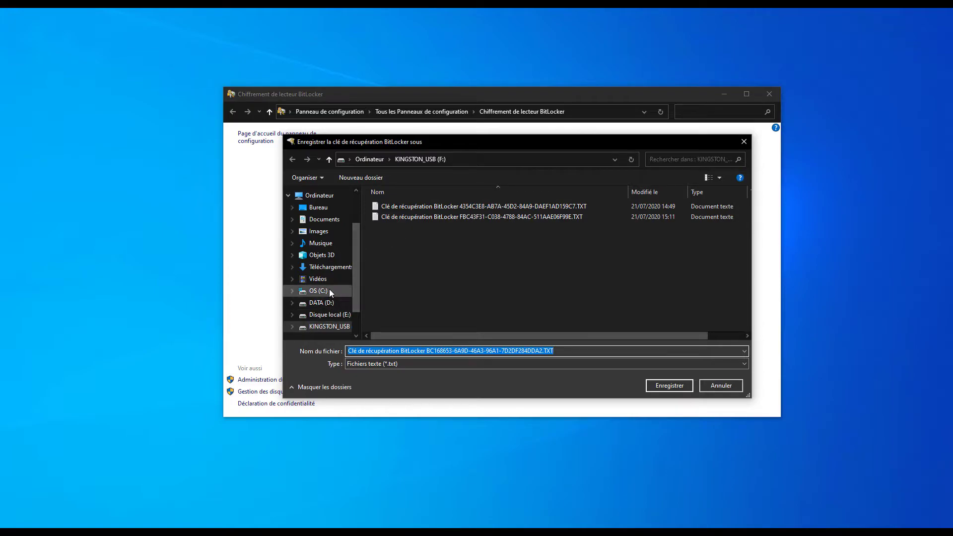
pyautogui.click(670, 385)
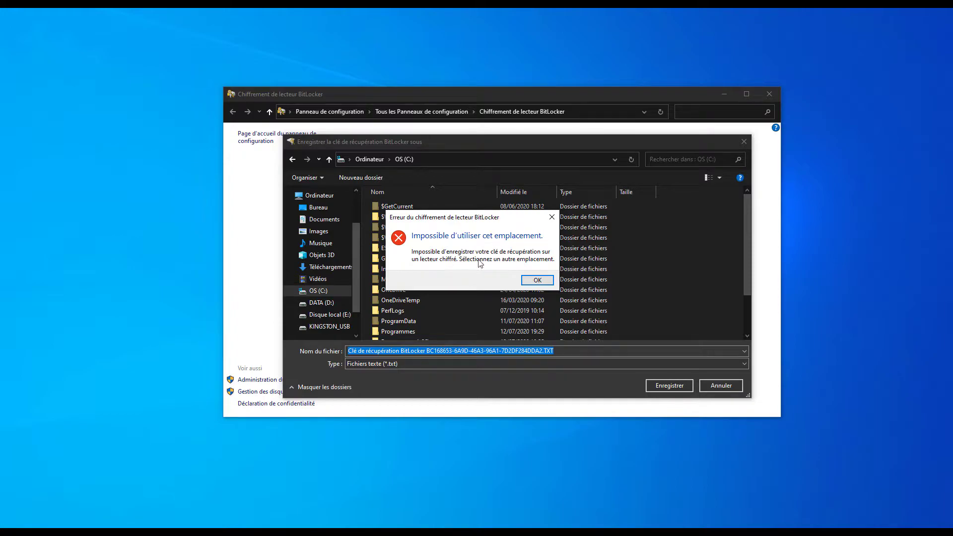
pyautogui.click(537, 280)
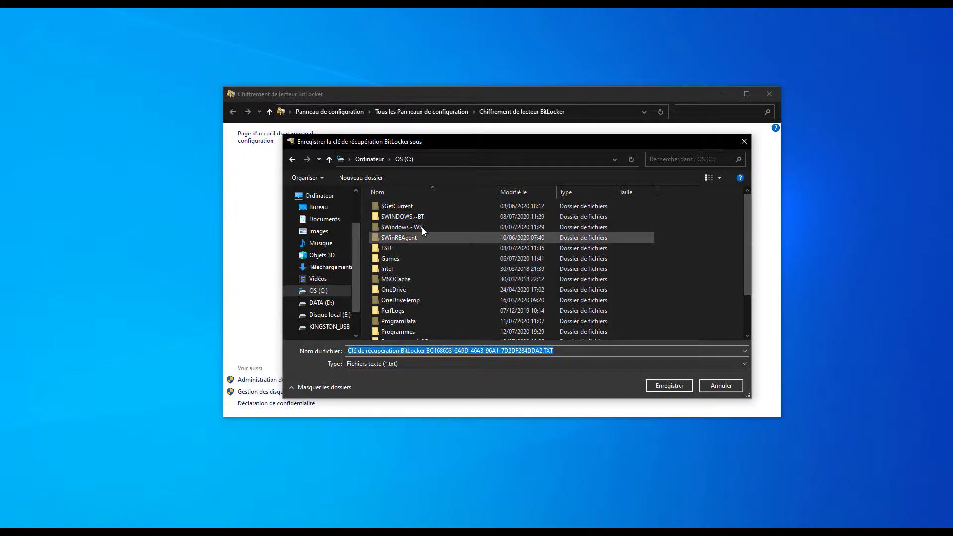
# Step: Try to store the recovery key file in the root of the DATA (D:) drive
pyautogui.click(321, 302)
pyautogui.click(648, 391)
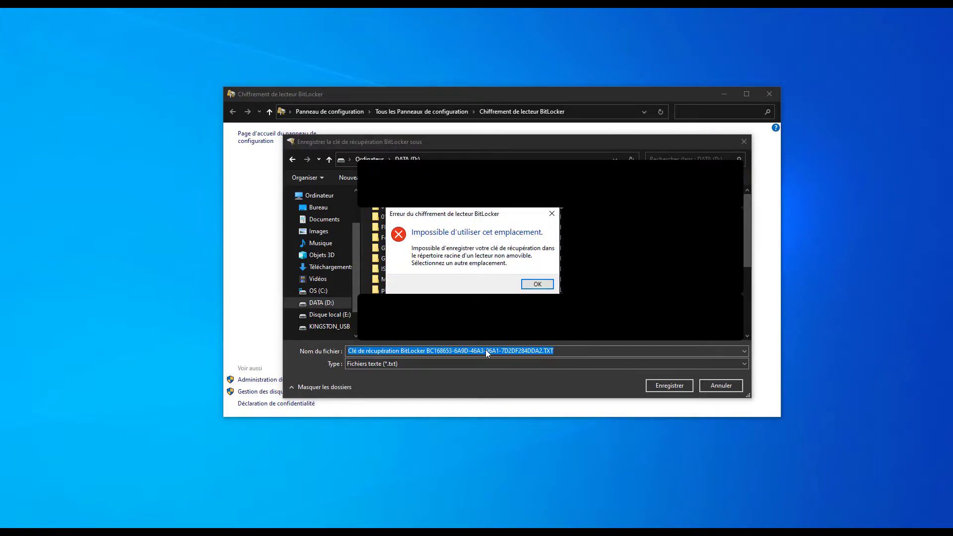
pyautogui.click(537, 284)
# Step: Save the recovery key file to the KINGSTON_USB drive
pyautogui.scroll(-1, 340, 317)
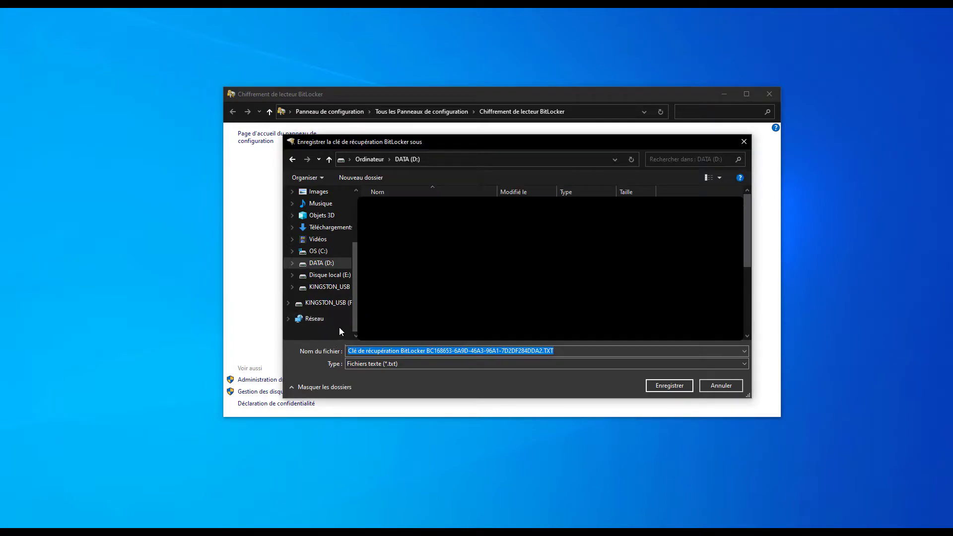
pyautogui.click(330, 287)
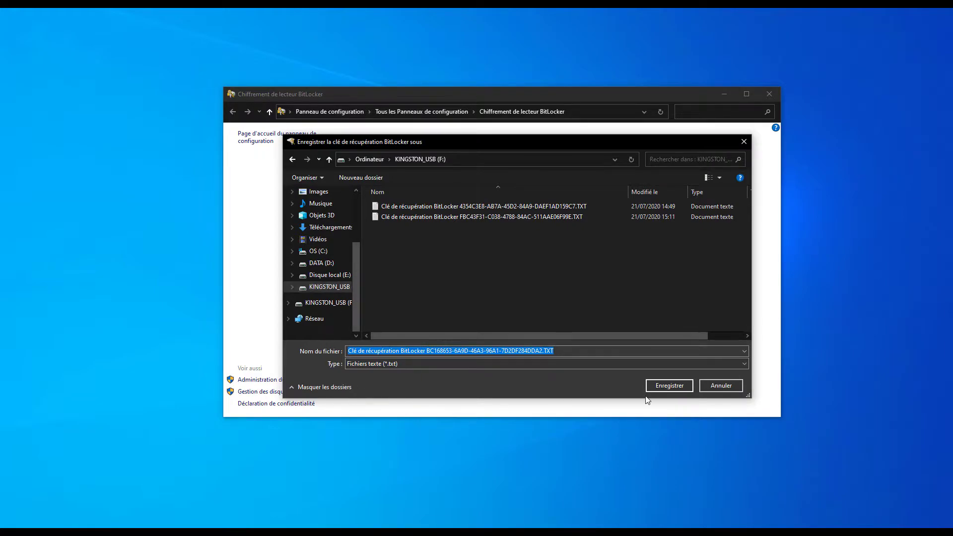
pyautogui.click(665, 385)
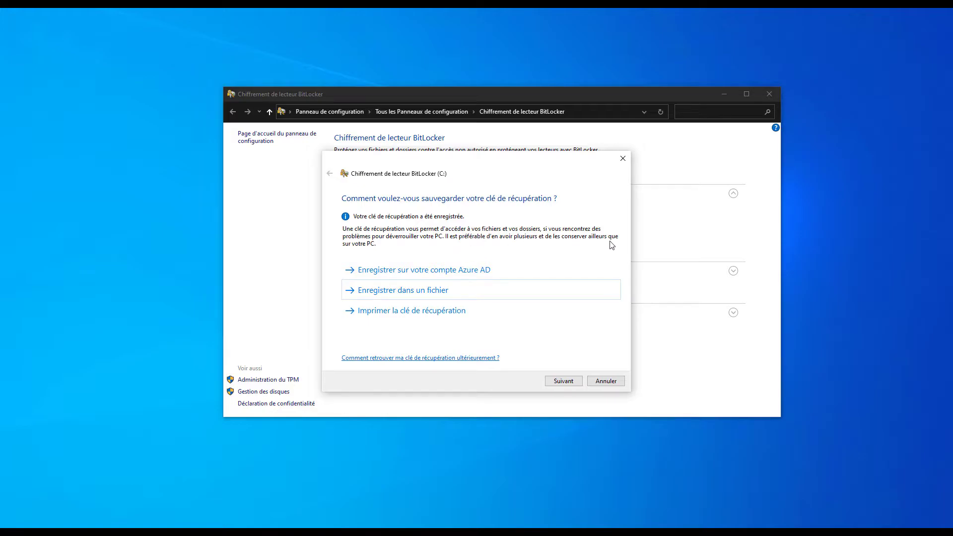
# Step: Set BitLocker to encrypt the entire C: drive using the new encryption mode
pyautogui.click(564, 382)
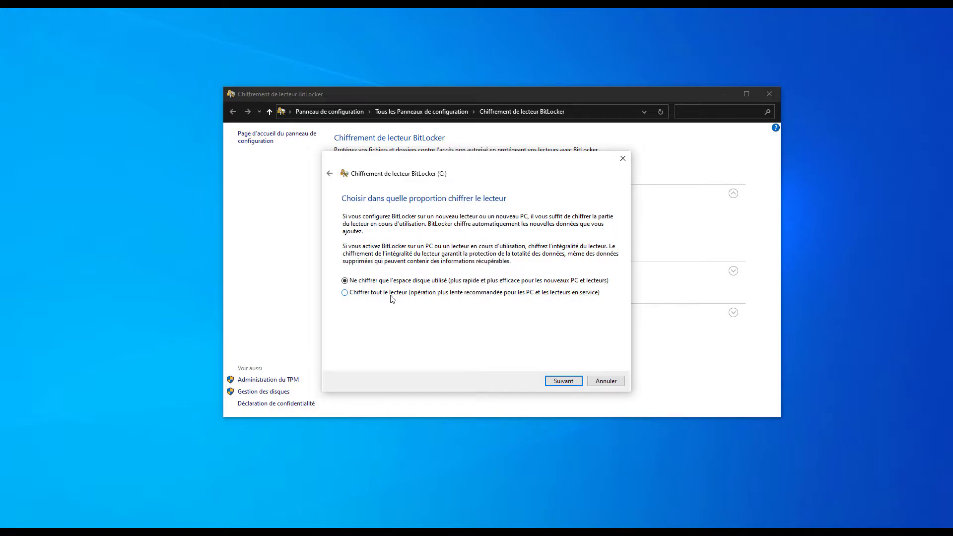
pyautogui.click(362, 294)
pyautogui.click(566, 385)
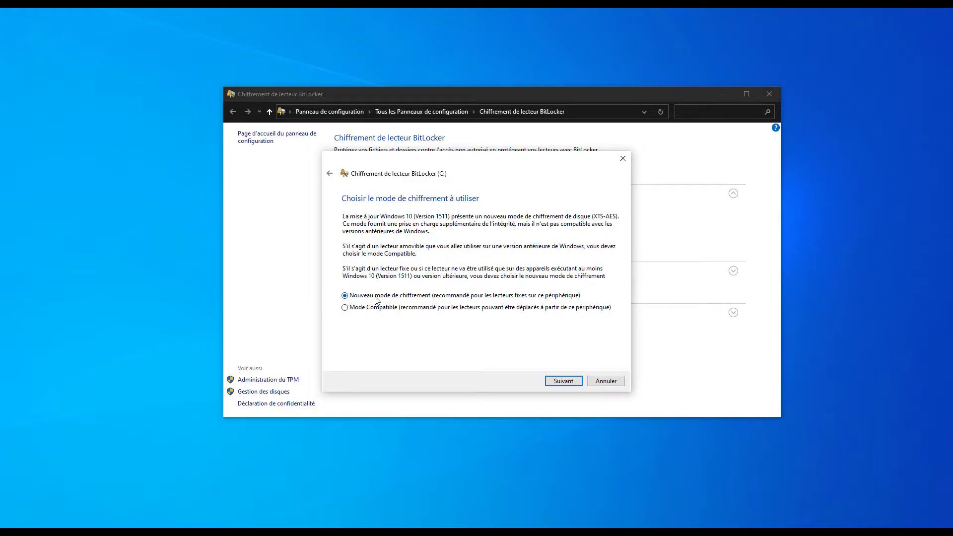
pyautogui.click(573, 380)
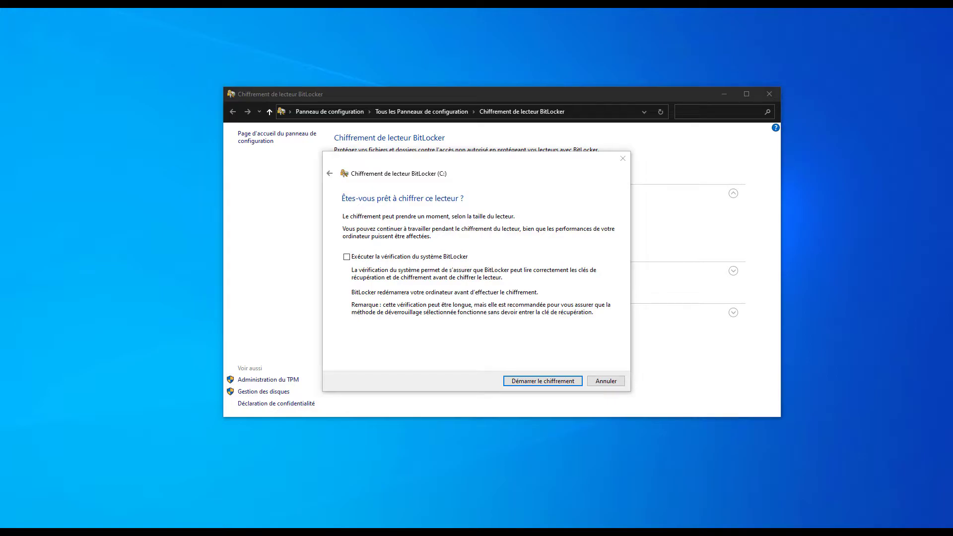
# Step: Start encrypting the C: drive without running the BitLocker system check
pyautogui.click(566, 381)
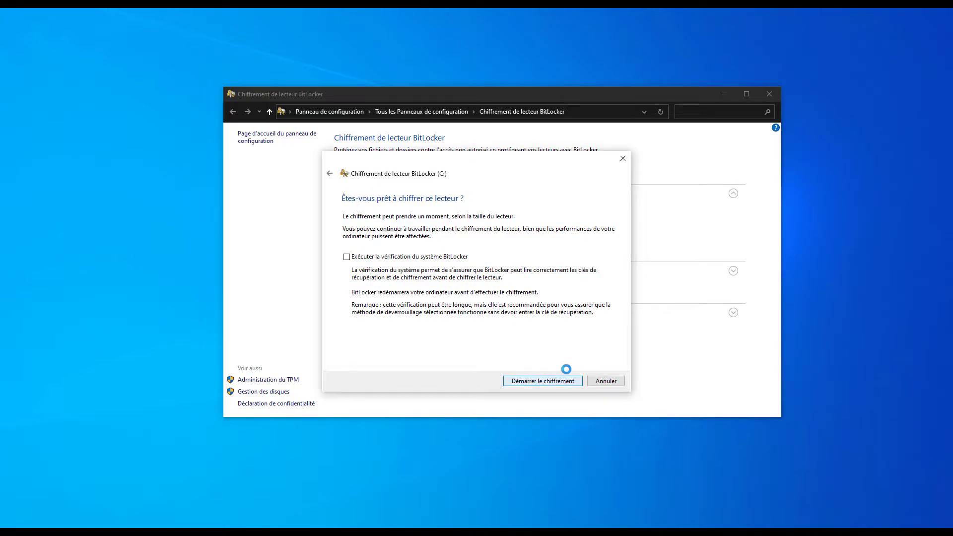
pyautogui.moveTo(459, 211); pyautogui.dragTo(633, 262)
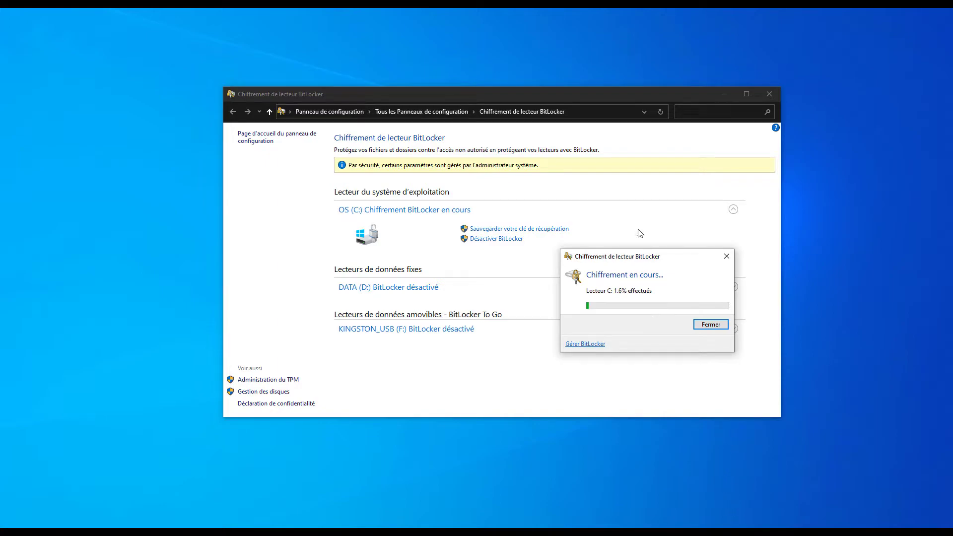
pyautogui.moveTo(631, 260); pyautogui.dragTo(540, 220)
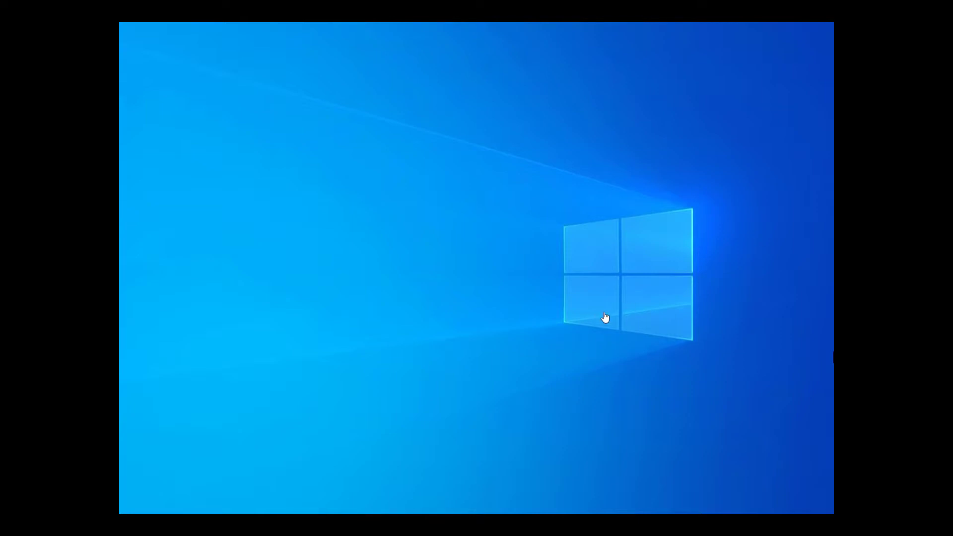
# Step: Check the virtual machine's TPM status in the TPM management console (tpm.msc)
pyautogui.click(478, 24)
pyautogui.press('super')
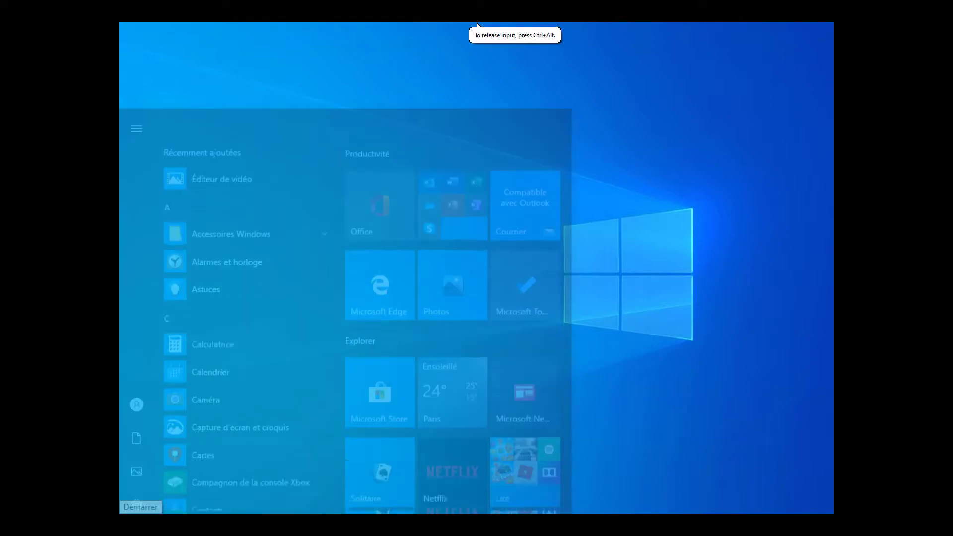
pyautogui.write('tpm.msc')
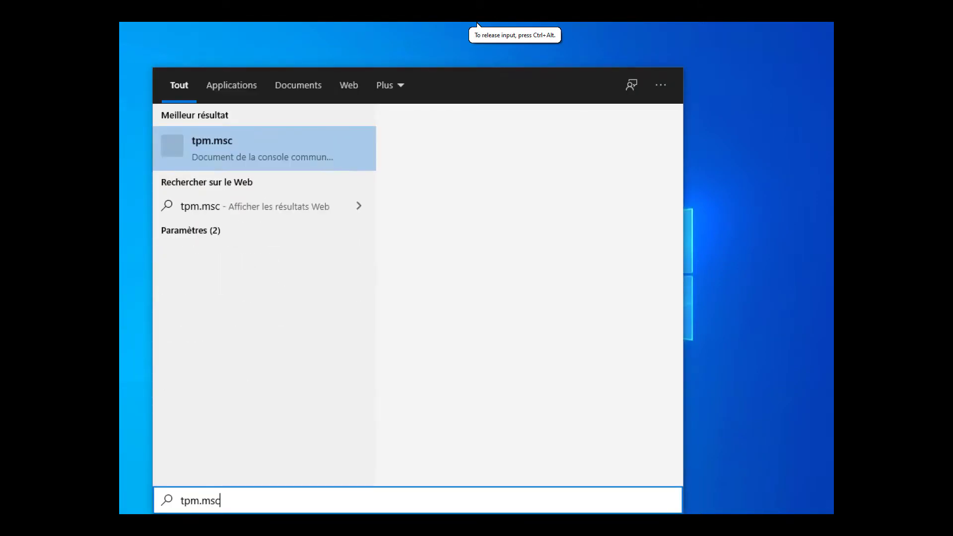
pyautogui.press('Return')
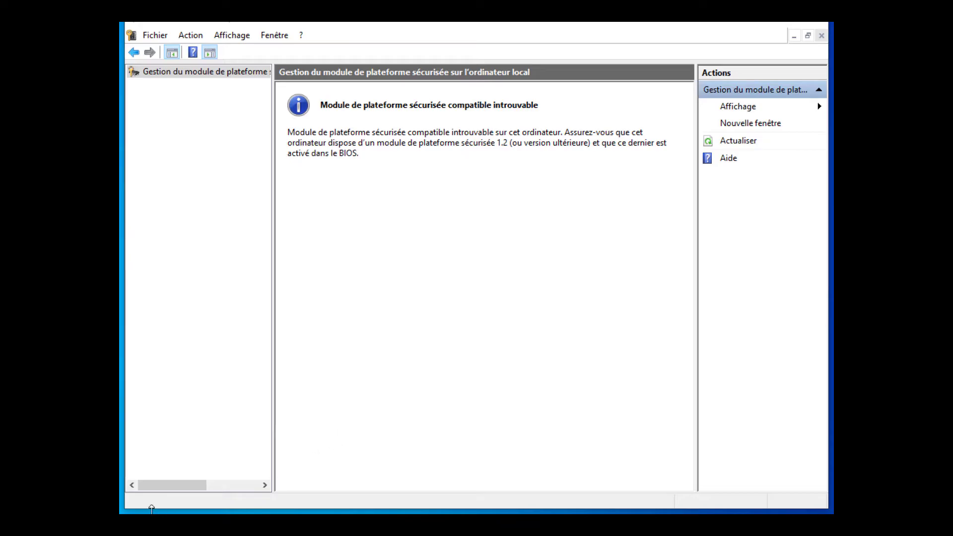
# Step: Open BitLocker management, try to turn on BitLocker for the C: drive, and close the open windows
pyautogui.press('super')
pyautogui.write('bitlocker')
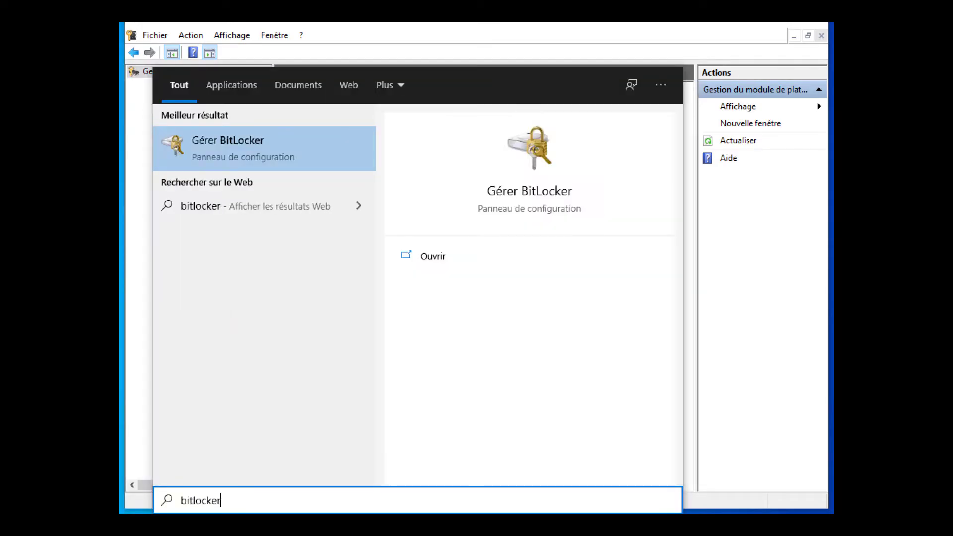
pyautogui.press('Return')
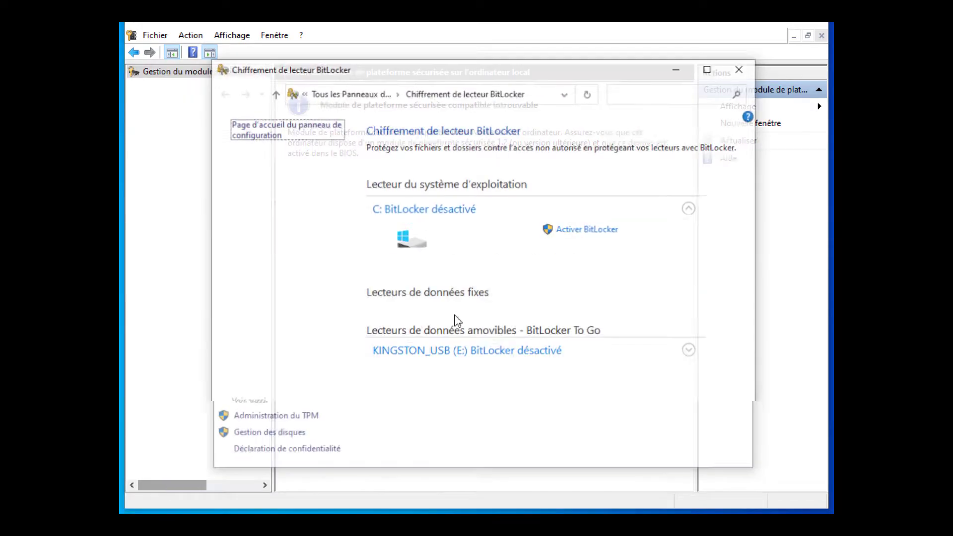
pyautogui.click(602, 240)
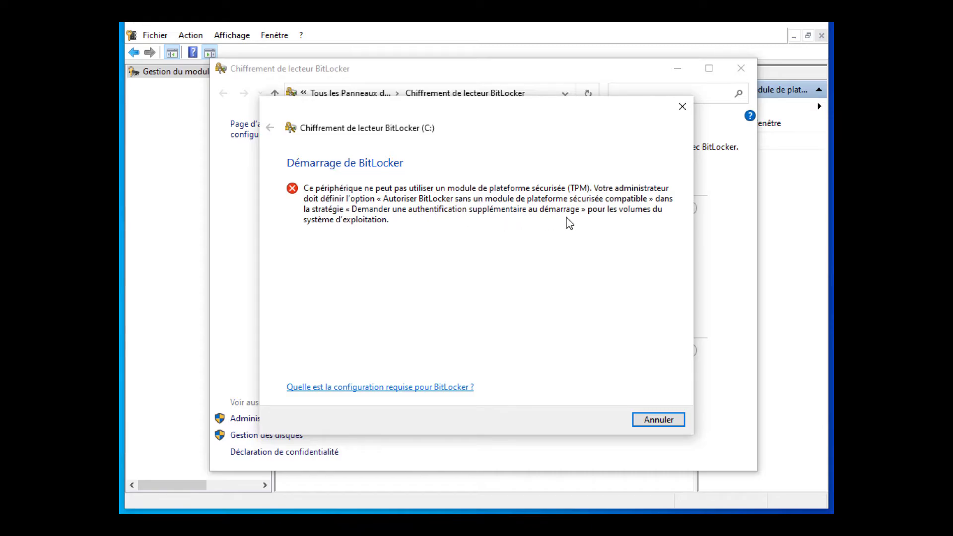
pyautogui.click(668, 420)
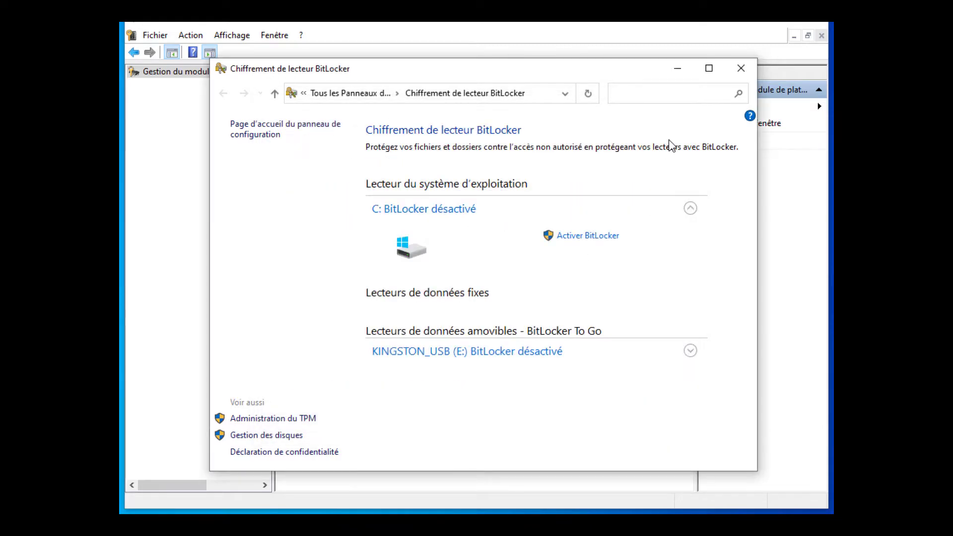
pyautogui.click(741, 68)
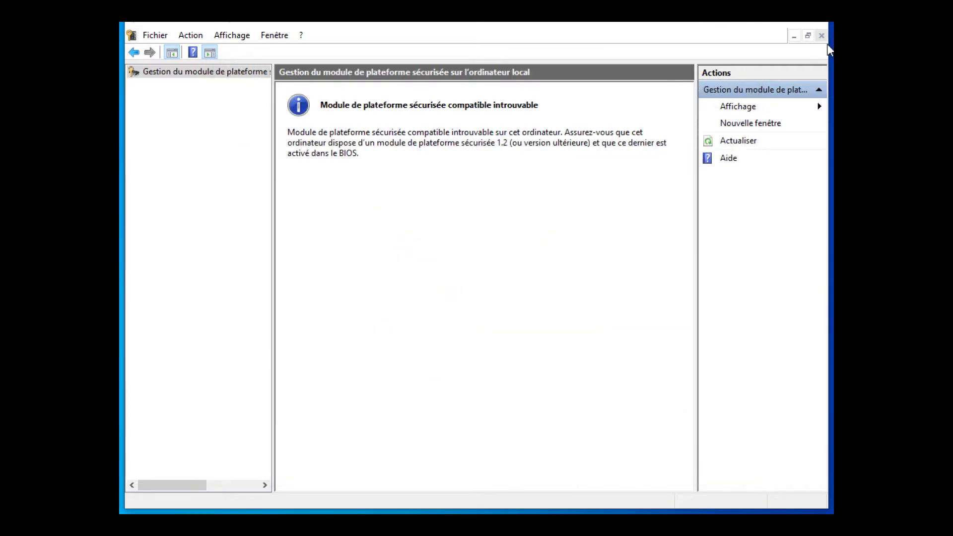
pyautogui.rightClick(245, 513)
pyautogui.click(245, 498)
# Step: Open the Local Group Policy Editor (gpedit.msc) and maximize its window
pyautogui.press('super')
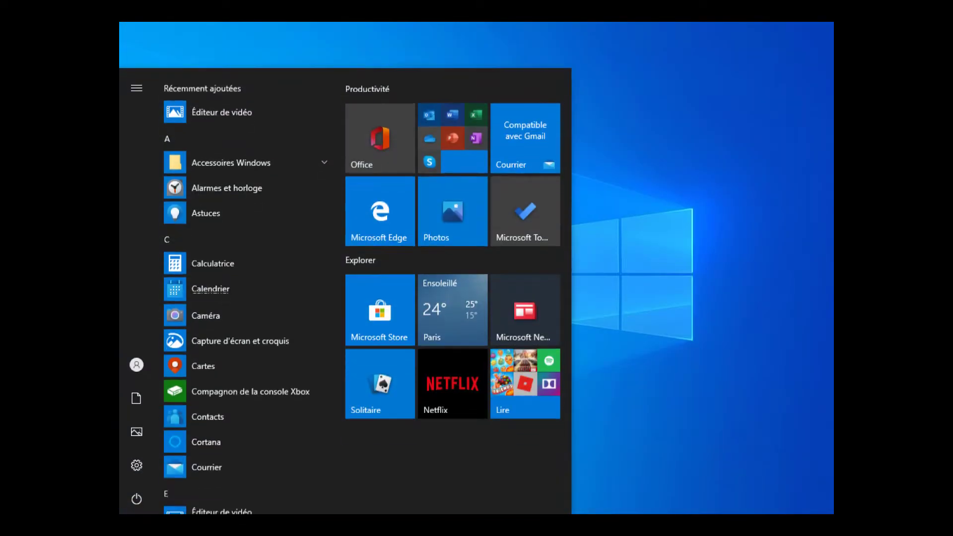
pyautogui.write('gpedit.msc')
pyautogui.press('Return')
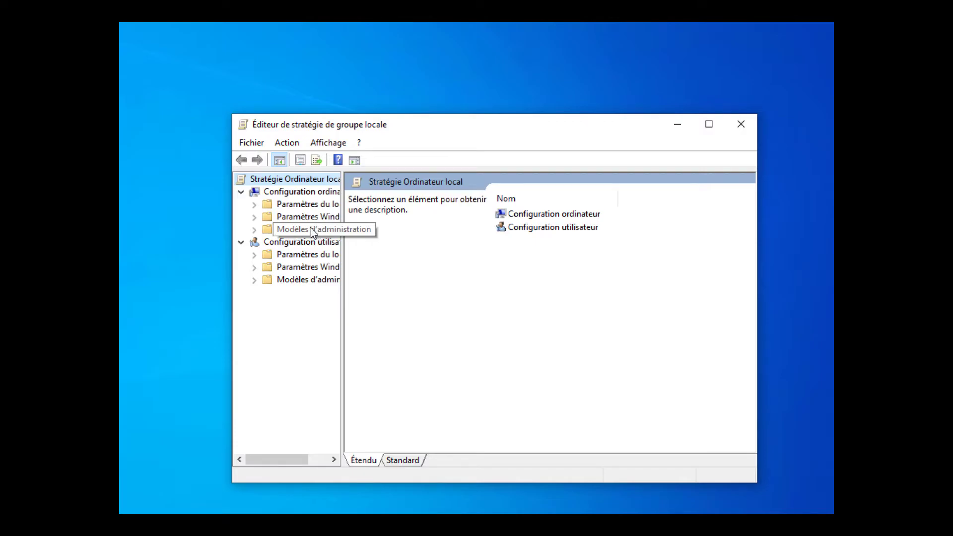
pyautogui.click(709, 125)
# Step: In Computer Configuration, go to Modèles d'administration > Composants Windows > Chiffrement de lecteur BitLocker > Lecteurs du système d'exploitation
pyautogui.click(203, 119)
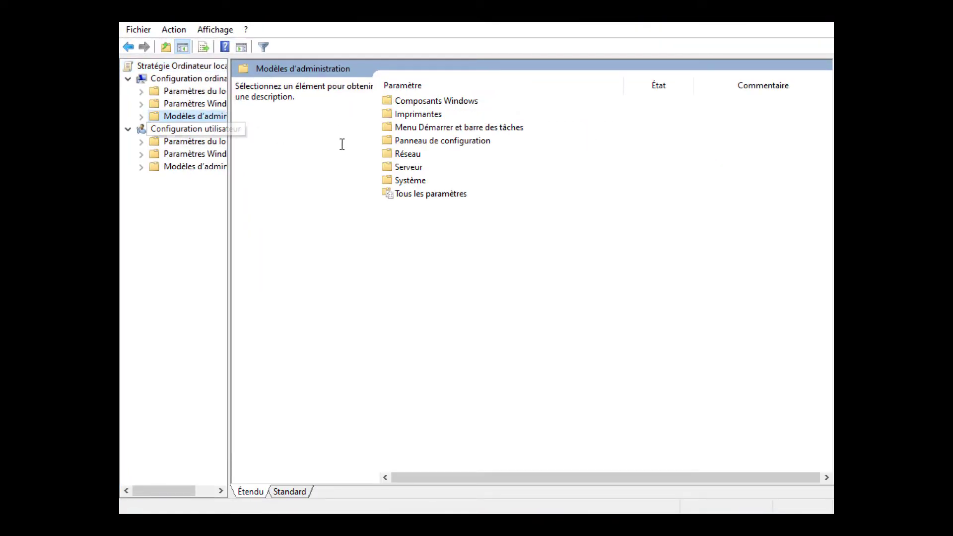
pyautogui.doubleClick(443, 102)
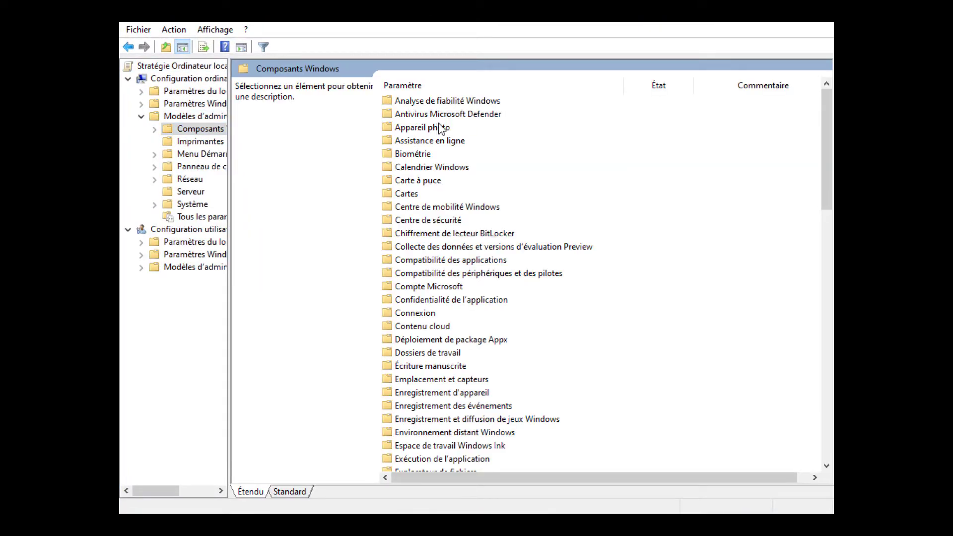
pyautogui.doubleClick(449, 233)
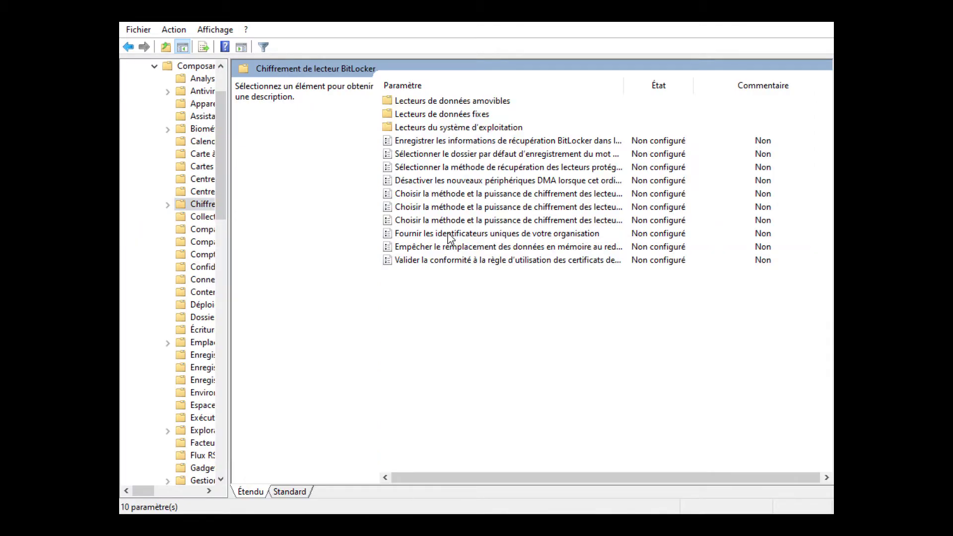
pyautogui.doubleClick(435, 127)
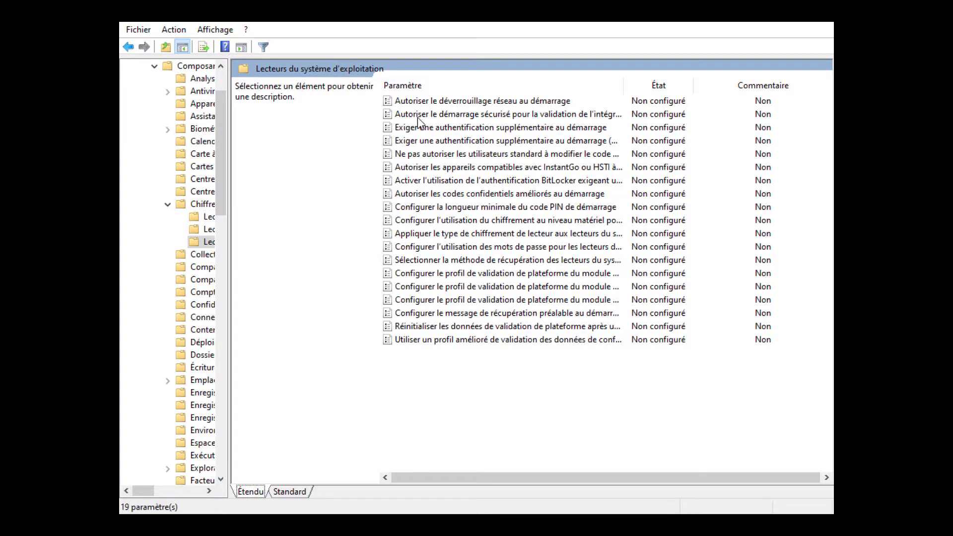
# Step: Enable the policy "Exiger une authentification supplémentaire au démarrage" with BitLocker allowed without a compatible TPM, and close the policy editor
pyautogui.click(496, 127)
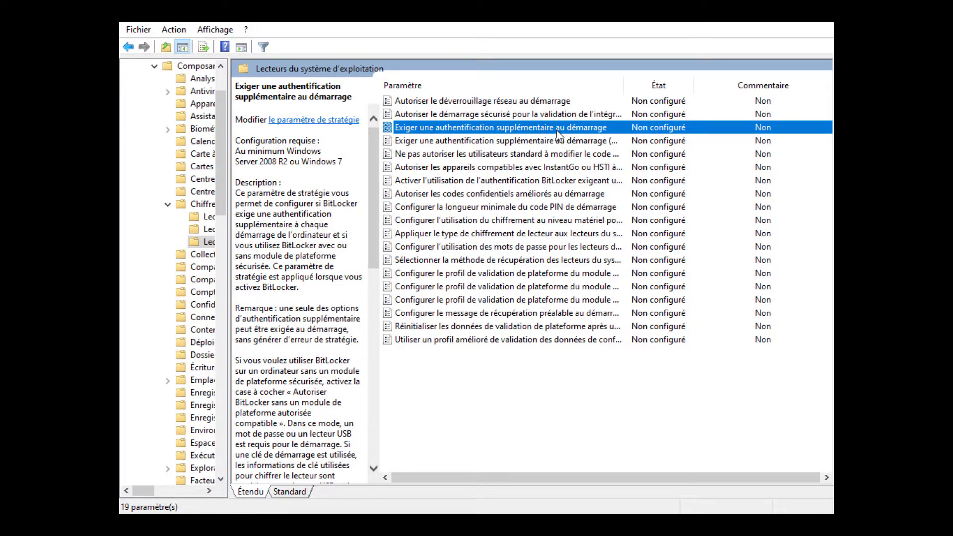
pyautogui.doubleClick(500, 127)
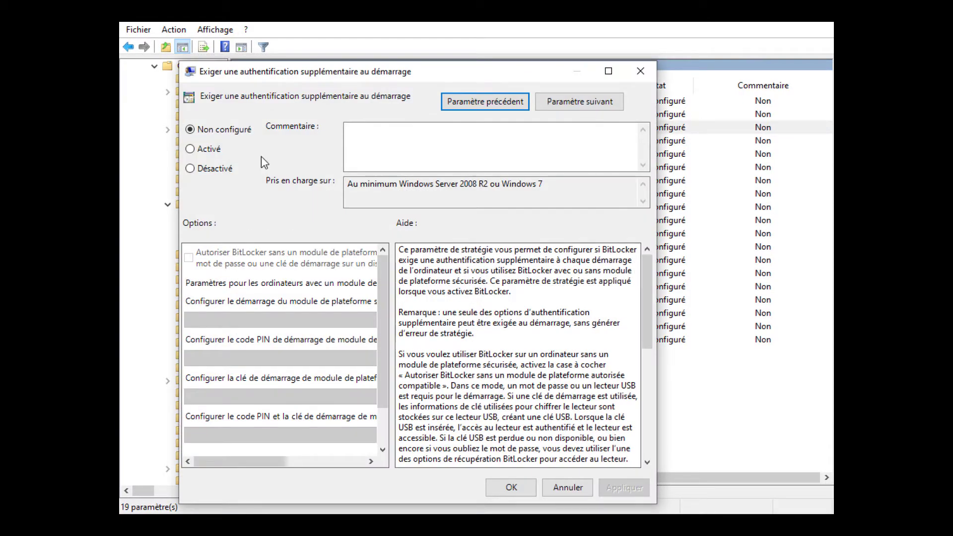
pyautogui.click(204, 150)
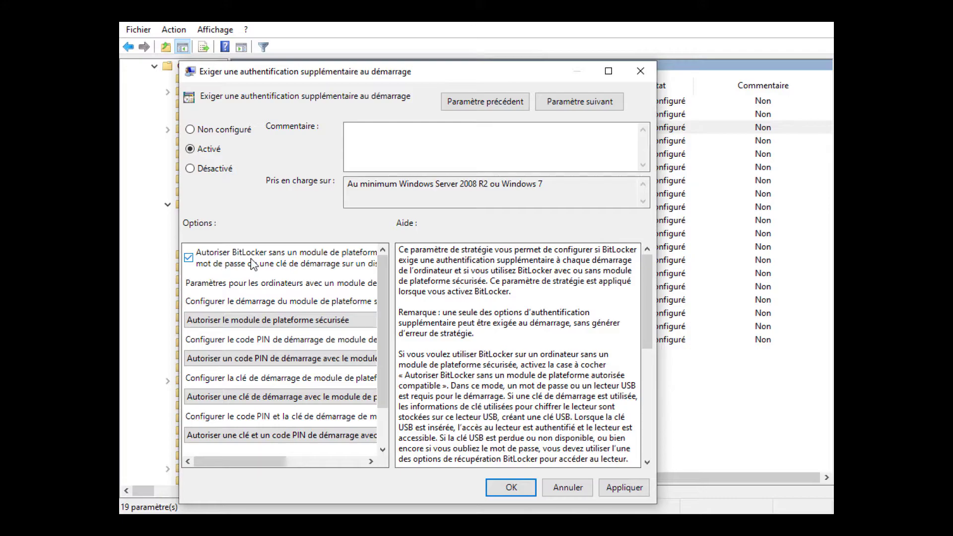
pyautogui.click(621, 488)
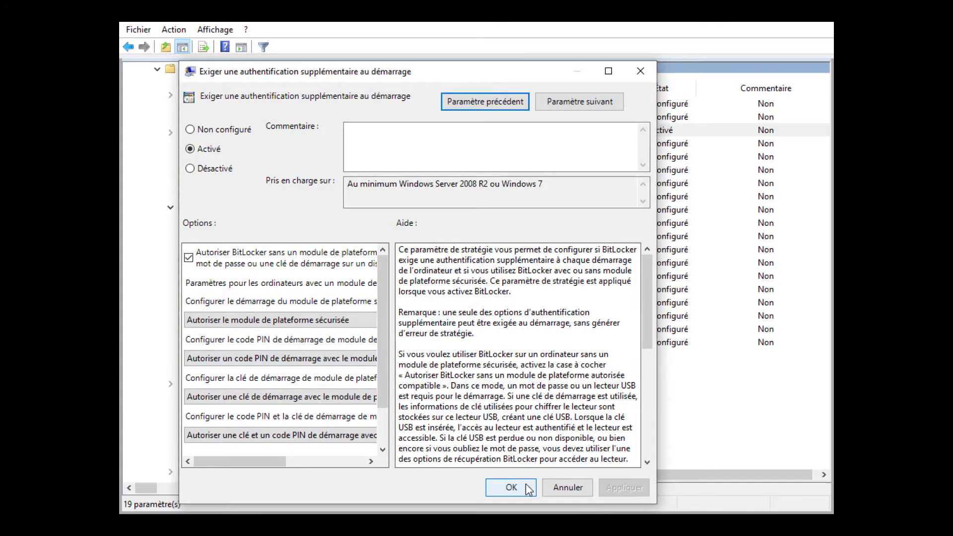
pyautogui.click(514, 487)
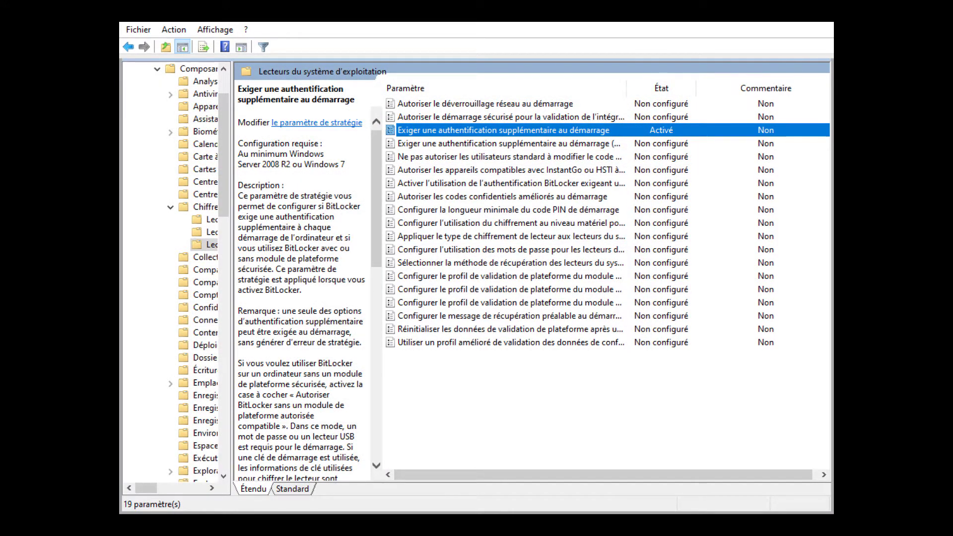
pyautogui.rightClick(240, 513)
pyautogui.click(211, 498)
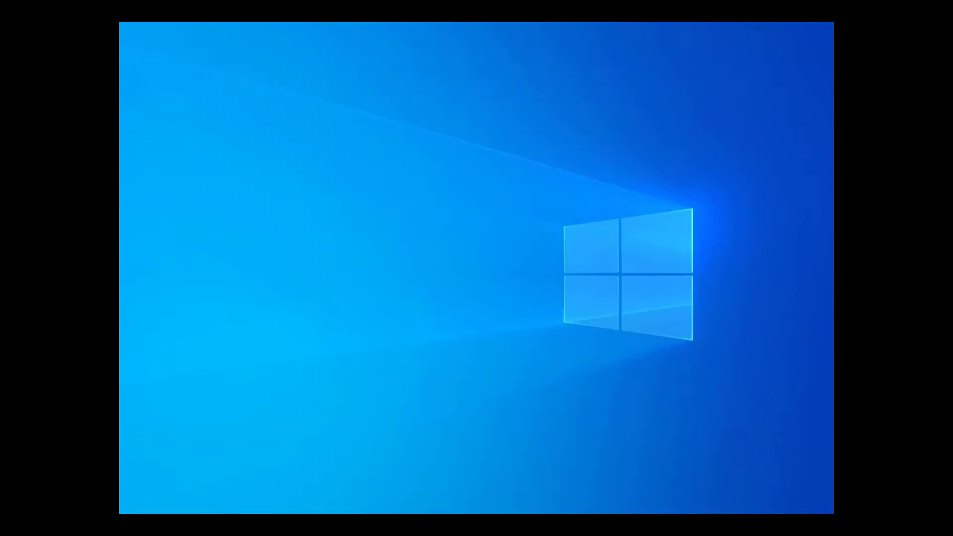
# Step: Open BitLocker management and start turning on BitLocker for the C: drive
pyautogui.press('super')
pyautogui.write('bitlocker')
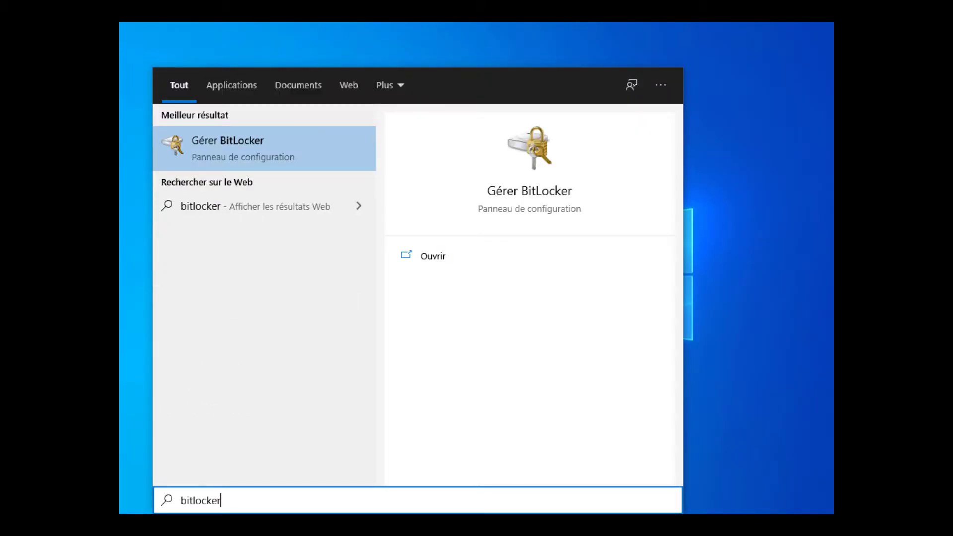
pyautogui.press('Return')
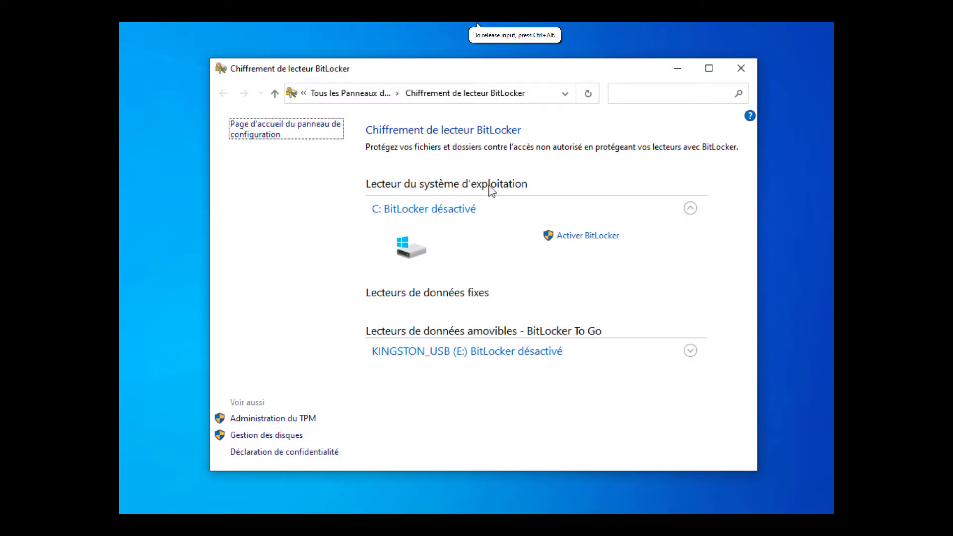
pyautogui.click(590, 240)
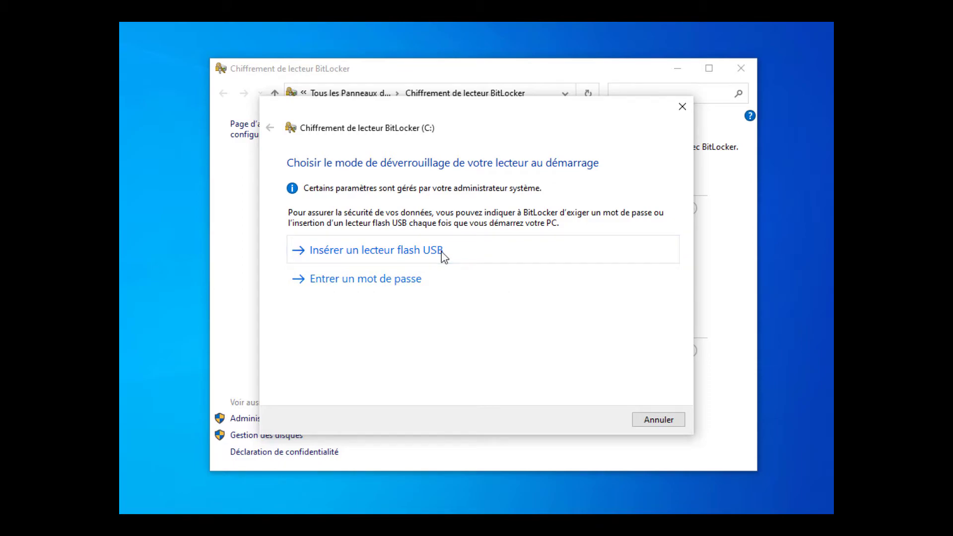
# Step: Choose to unlock the C: drive at startup with a password, then enter and confirm the unlock password
pyautogui.click(393, 282)
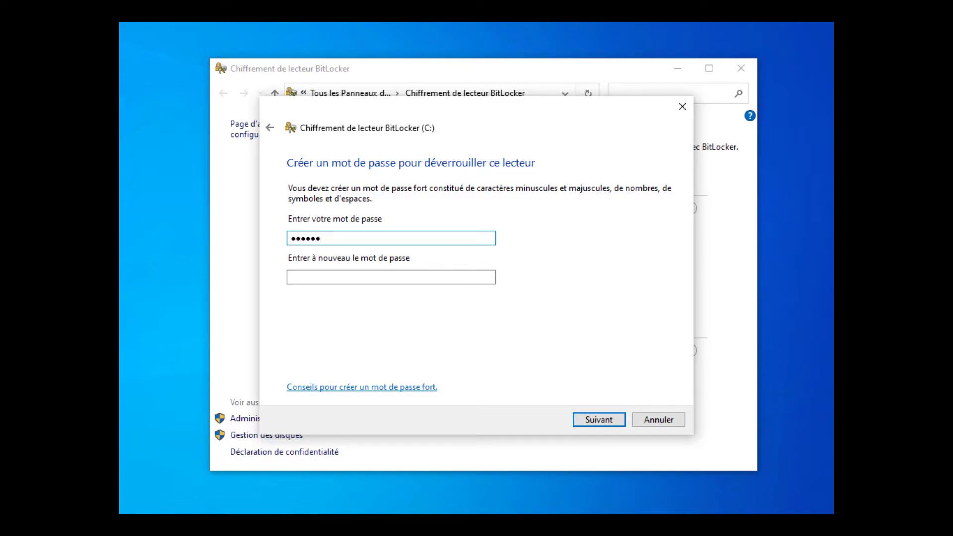
pyautogui.click(291, 276)
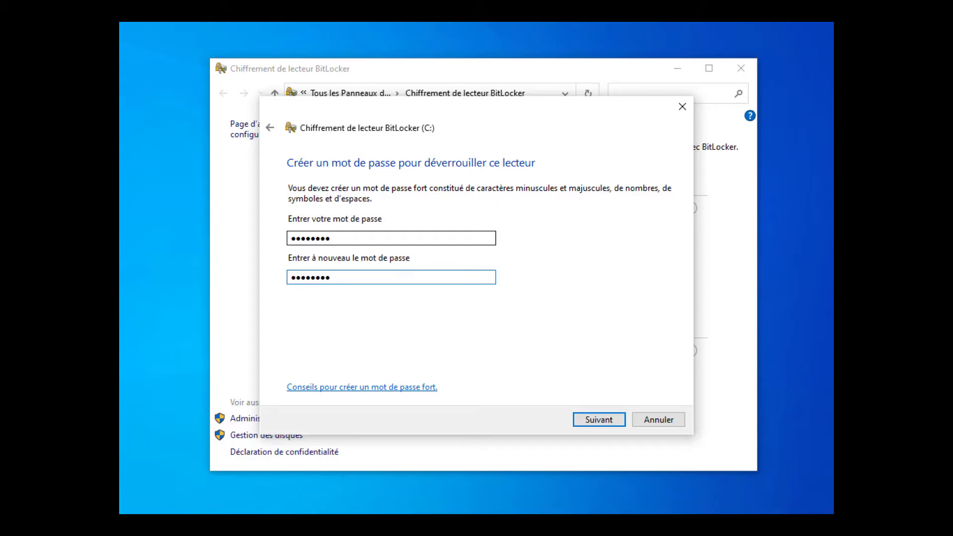
pyautogui.press('Return')
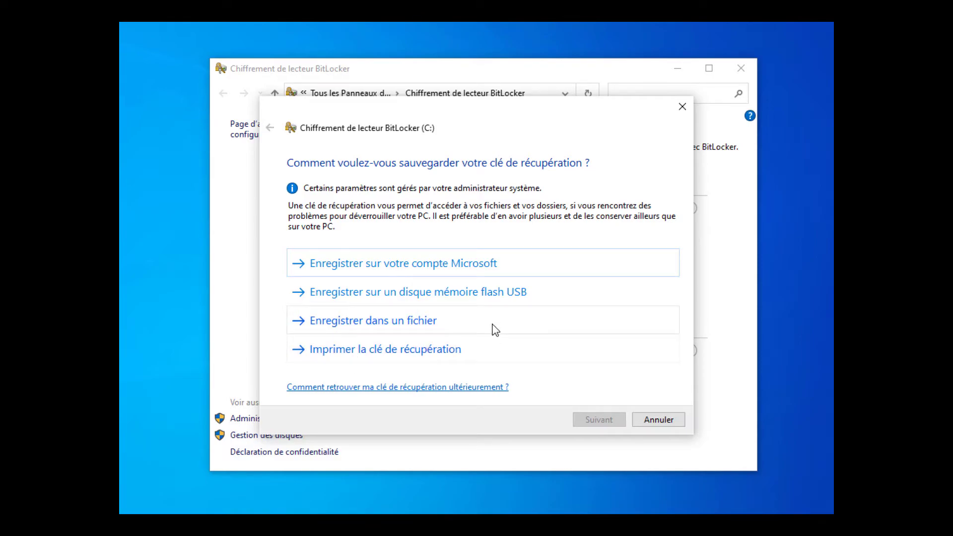
# Step: Save the recovery key to the USB flash drive KINGSTON_USB (E:) and continue to the encryption options
pyautogui.click(424, 294)
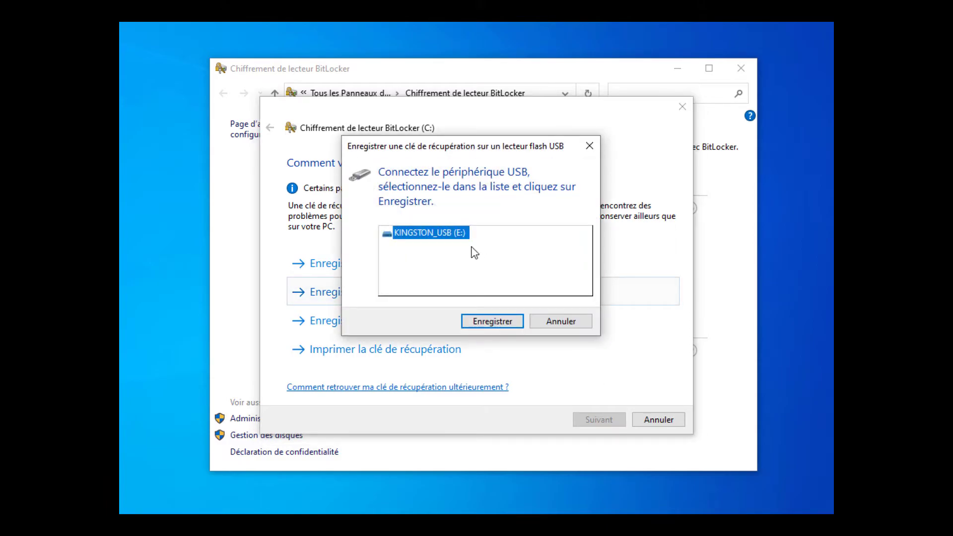
pyautogui.click(496, 322)
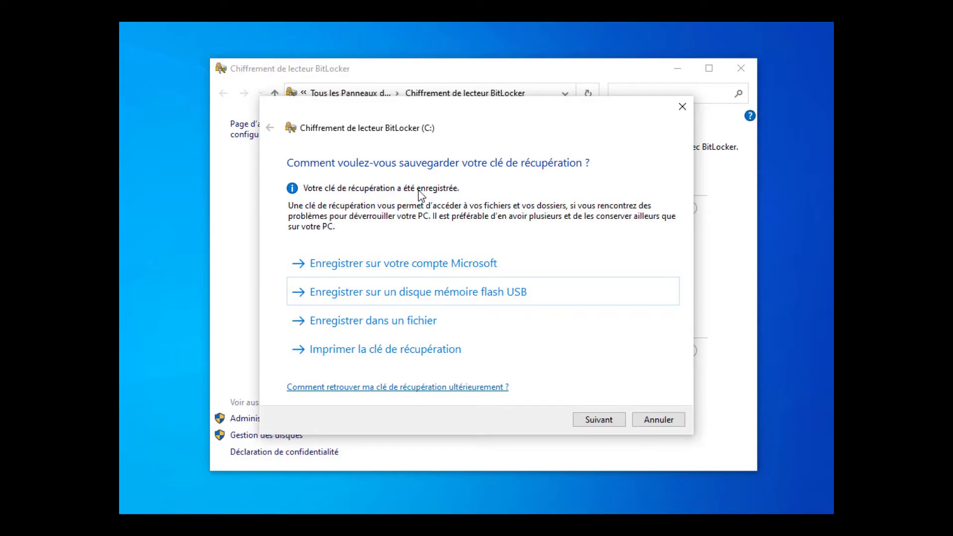
pyautogui.click(598, 421)
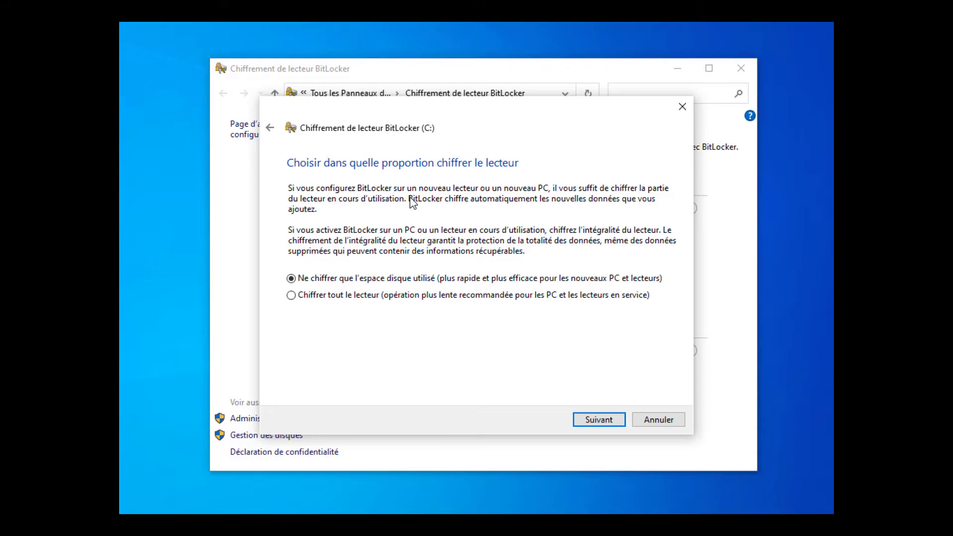
# Step: Start encrypting the entire C: drive with "Nouveau mode de chiffrement" and the BitLocker system check turned off
pyautogui.click(330, 297)
pyautogui.click(603, 419)
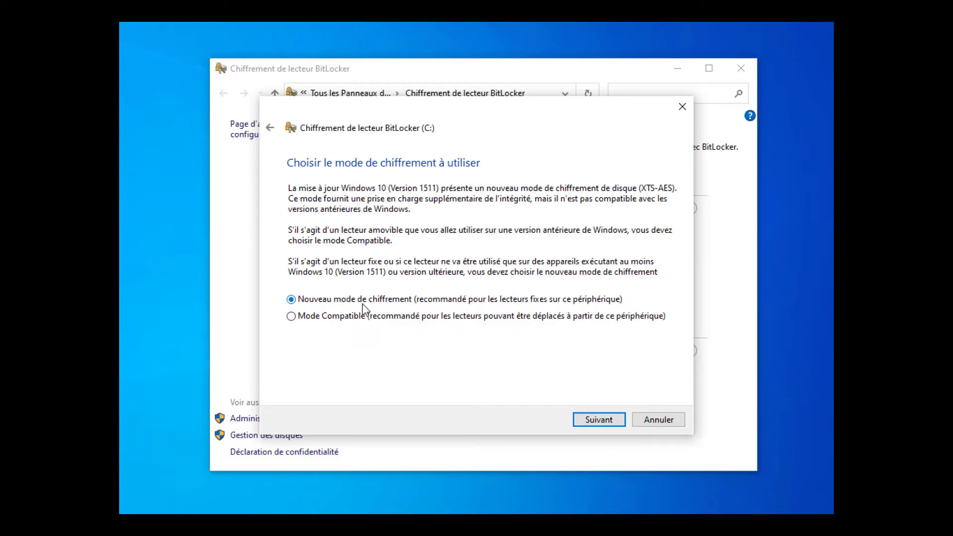
pyautogui.click(589, 420)
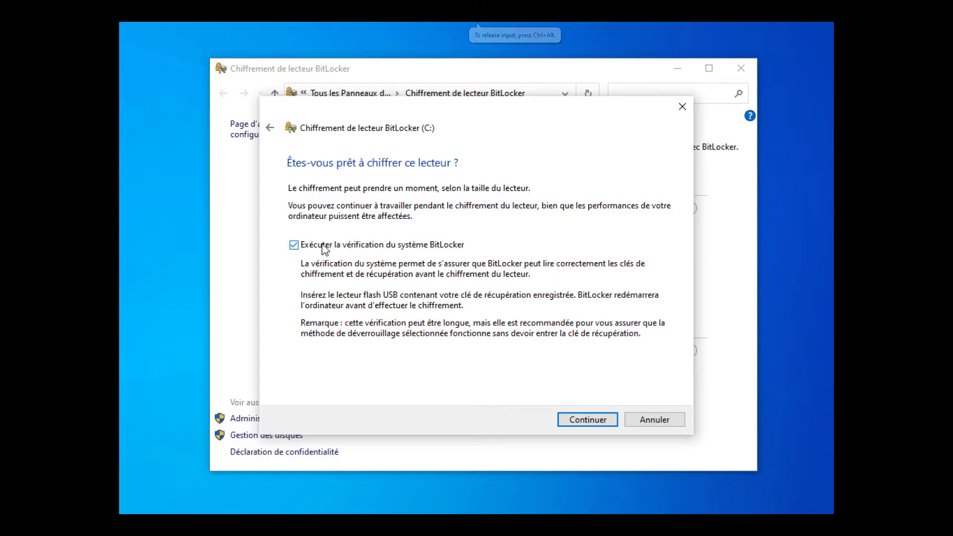
pyautogui.click(293, 245)
pyautogui.click(570, 422)
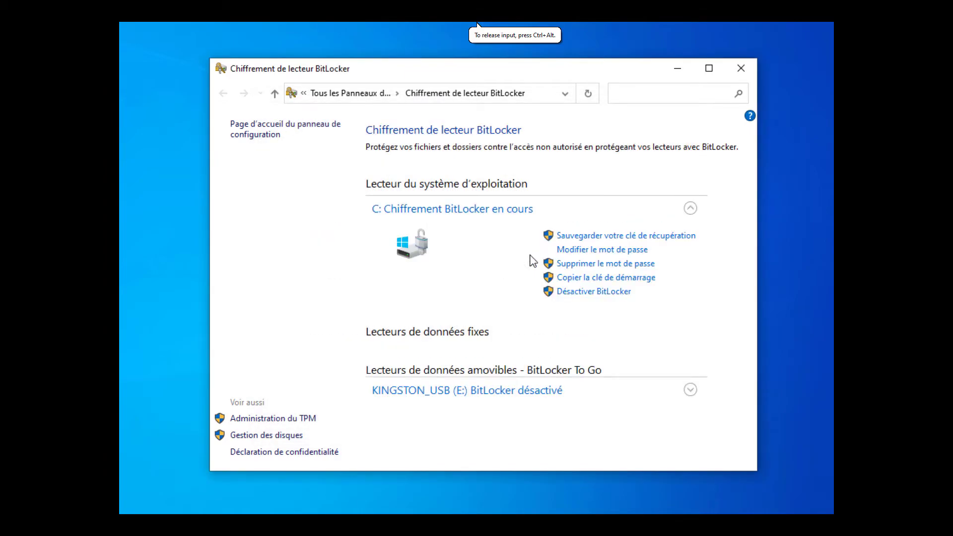
# Step: Move the encryption progress window aside, view the recovery key backup options for the C: drive, and cancel
pyautogui.moveTo(449, 174); pyautogui.dragTo(404, 68)
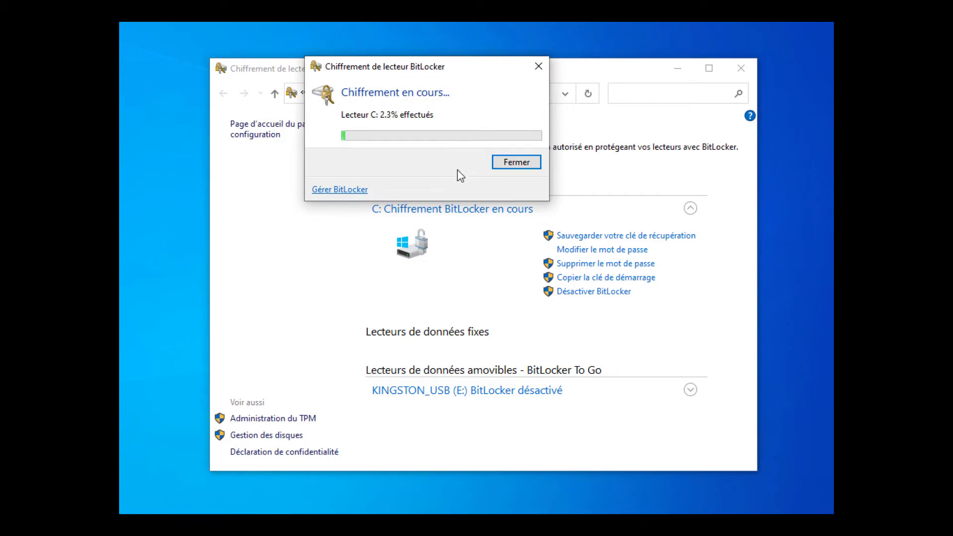
pyautogui.click(467, 240)
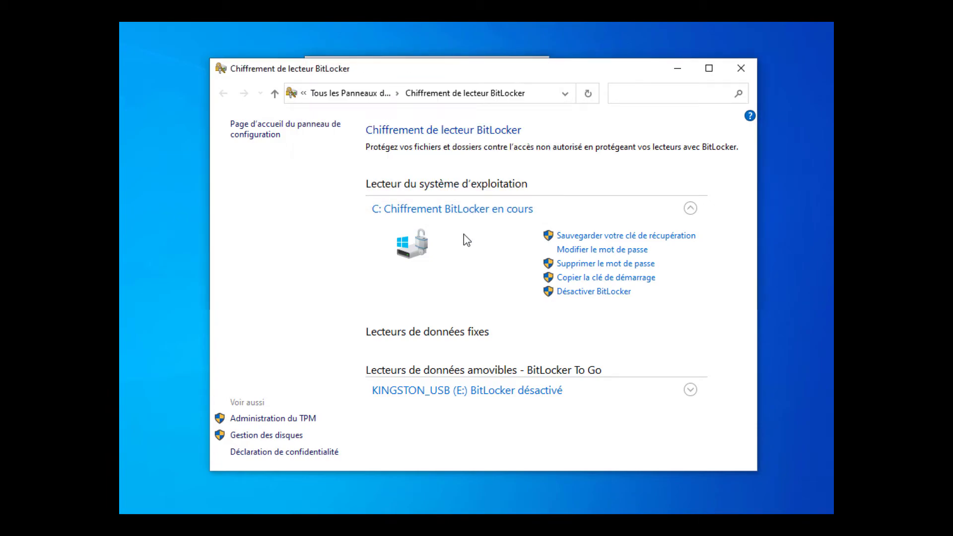
pyautogui.click(665, 238)
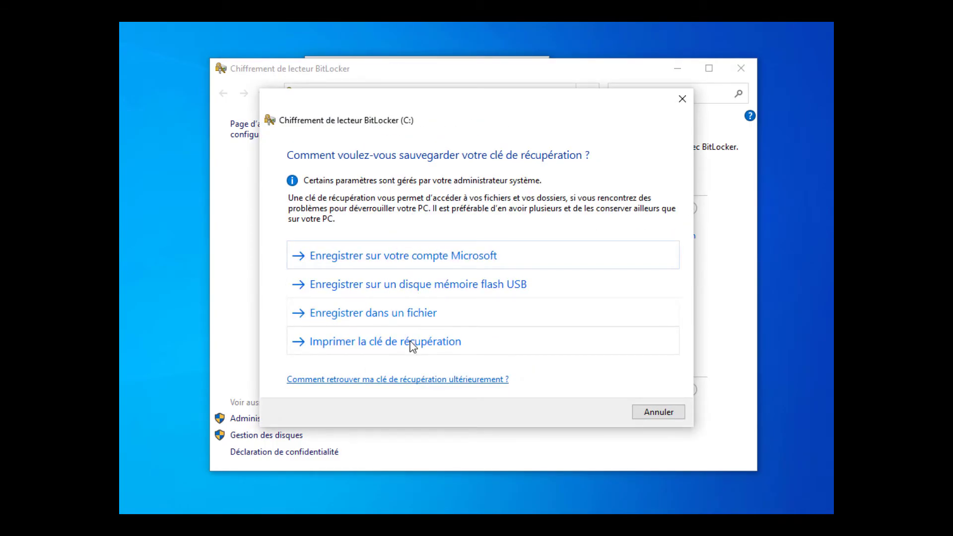
pyautogui.click(657, 412)
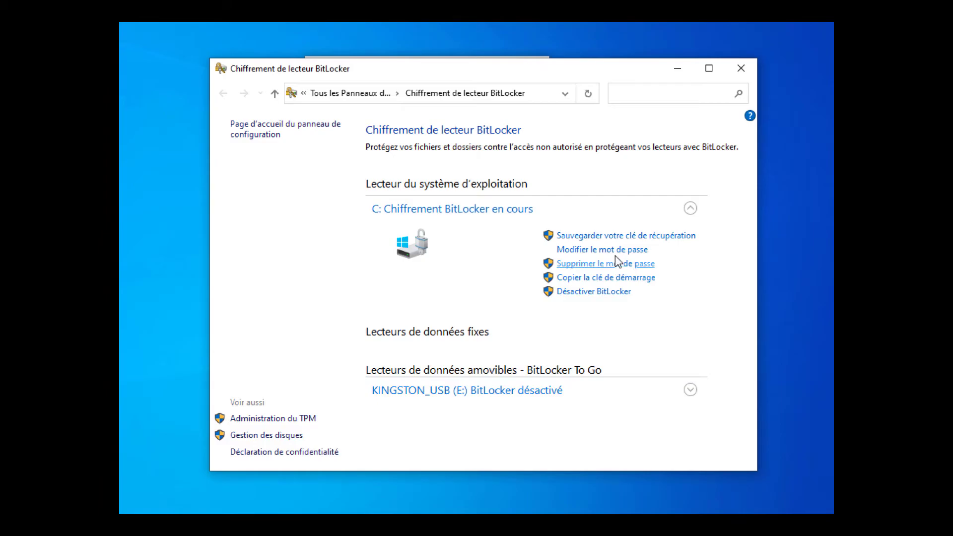
# Step: View the old, new and confirmation fields for changing the C: drive's startup password, and cancel without changing it
pyautogui.click(602, 249)
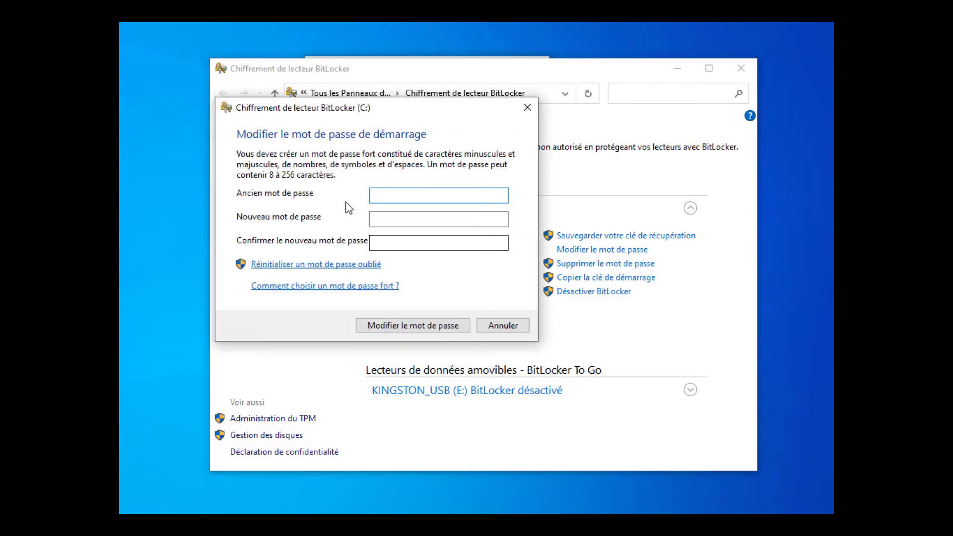
pyautogui.click(392, 218)
pyautogui.click(392, 240)
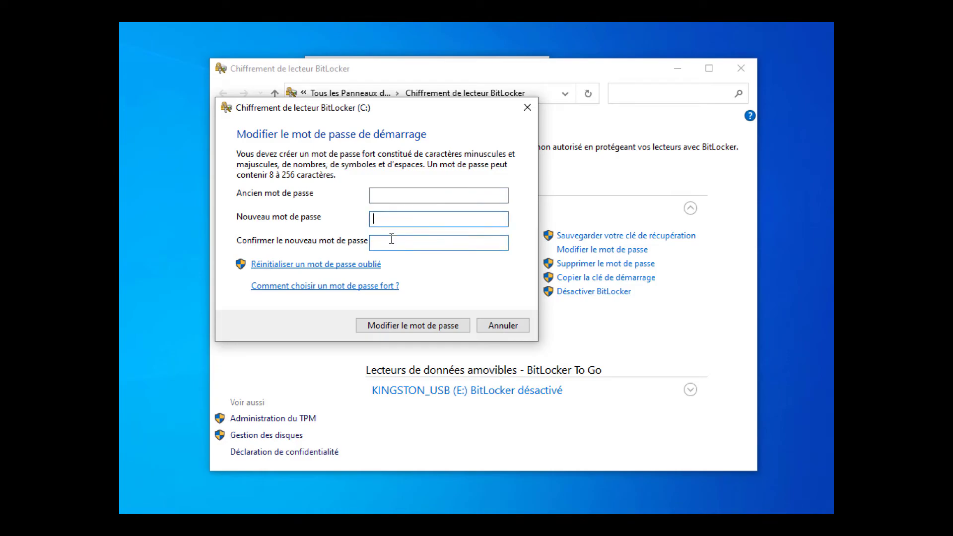
pyautogui.click(502, 326)
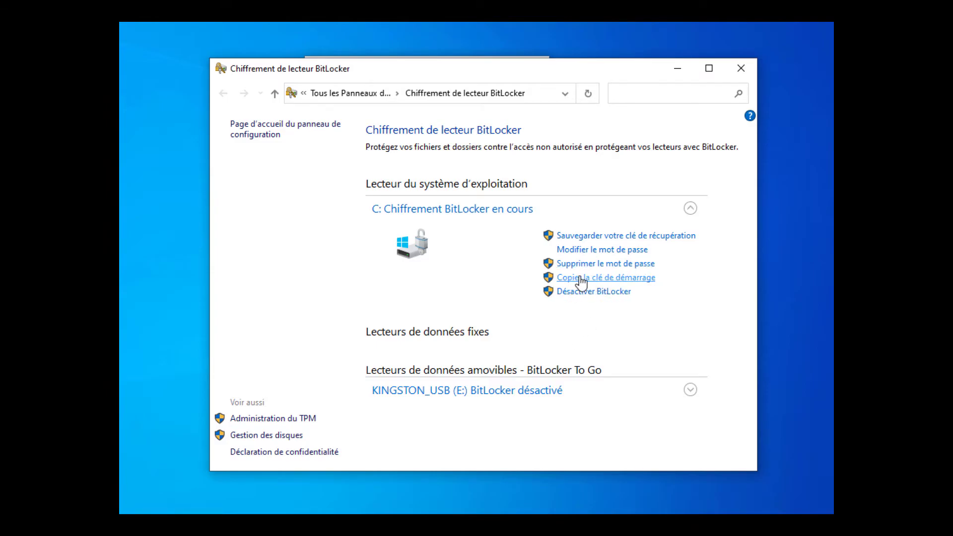
# Step: Copy the C: drive's startup key to KINGSTON_USB (E:), then view the BitLocker deactivation prompt and cancel it
pyautogui.click(599, 279)
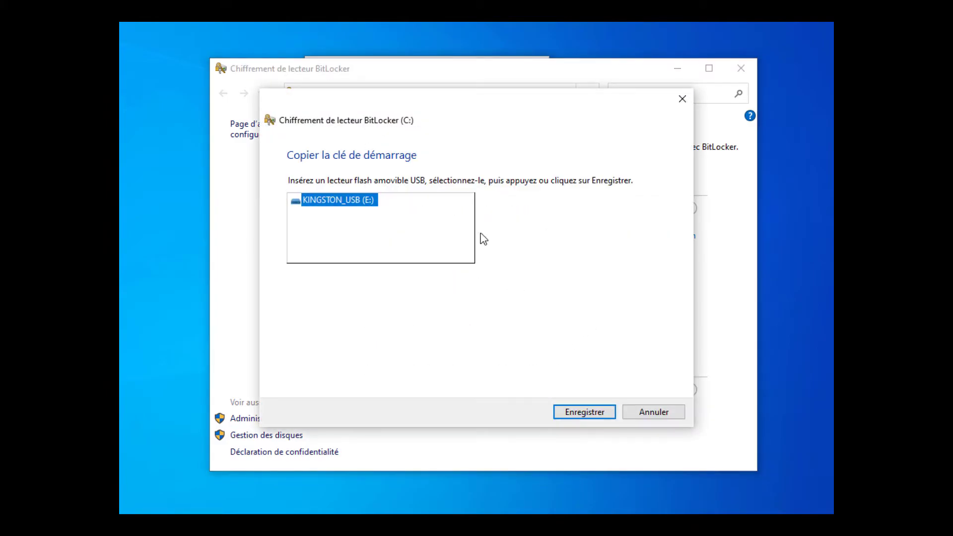
pyautogui.click(584, 406)
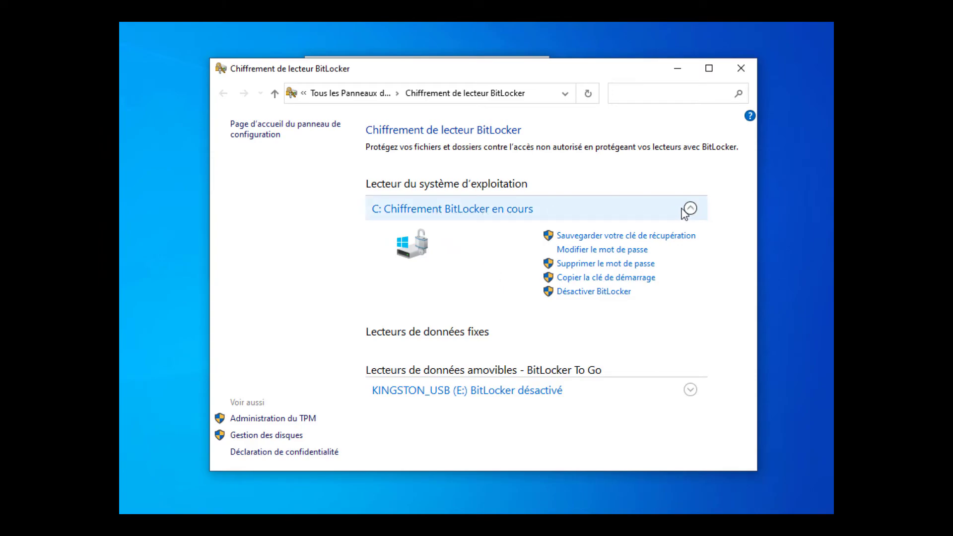
pyautogui.click(570, 292)
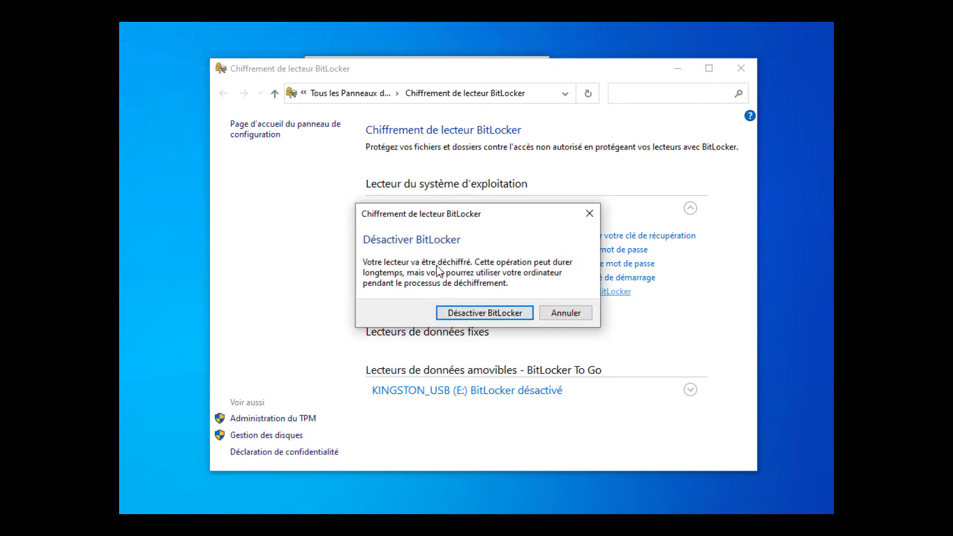
pyautogui.click(568, 313)
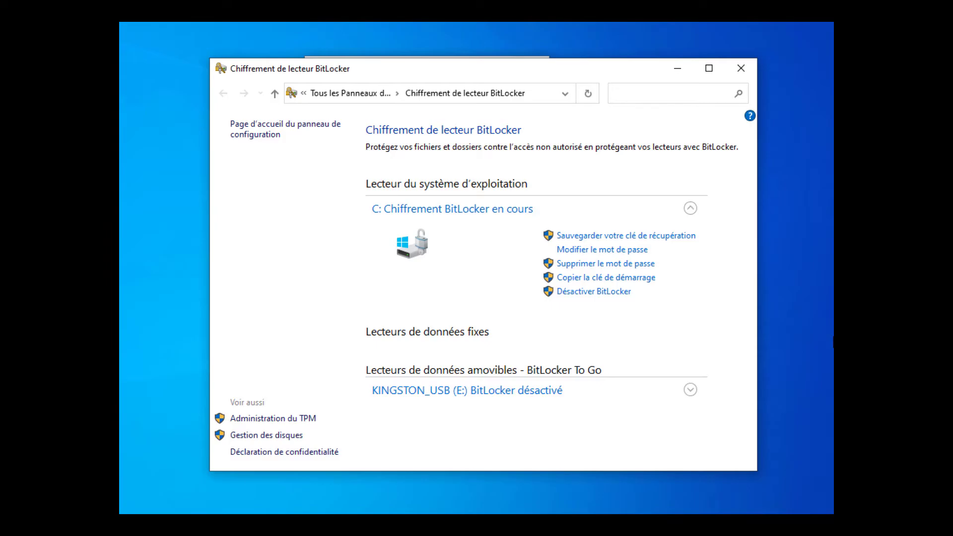